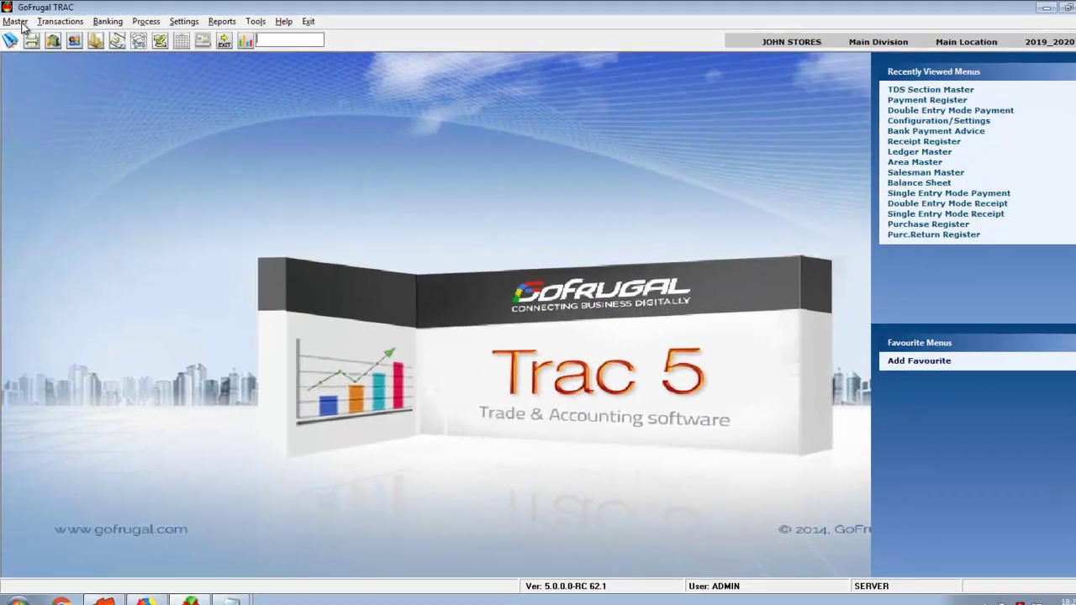
Open the TDS Section Master from the Master menu in new-record mode.
left_click(14, 20)
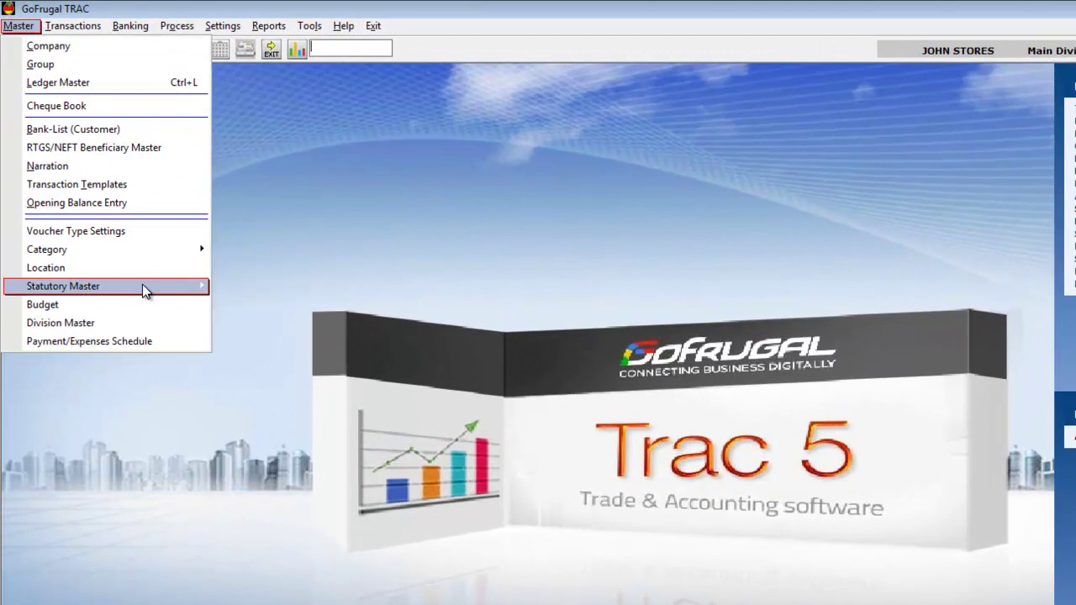
mouse_move(63, 286)
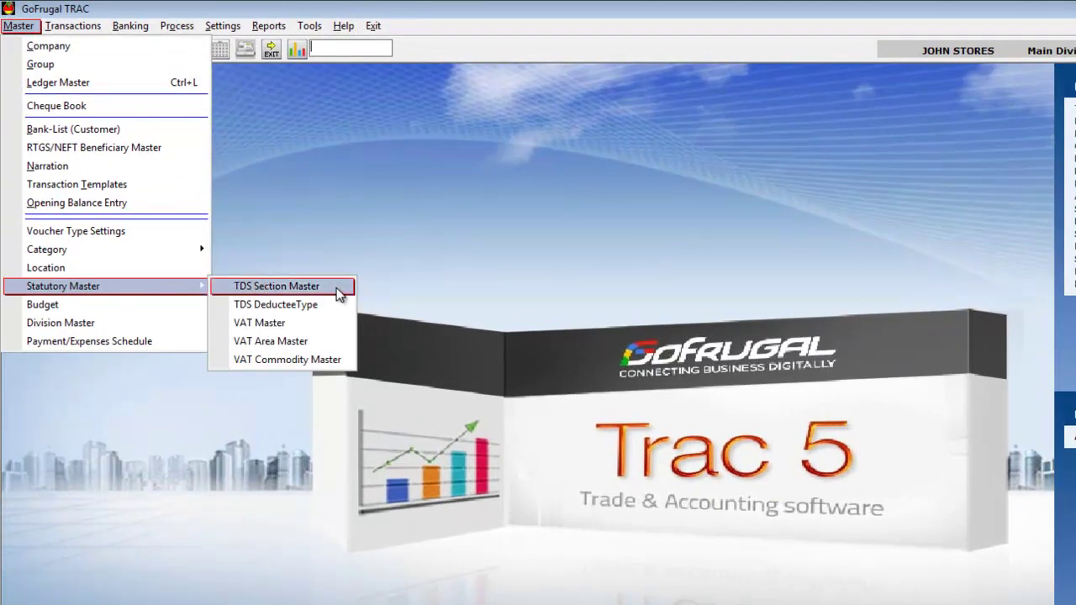
left_click(336, 287)
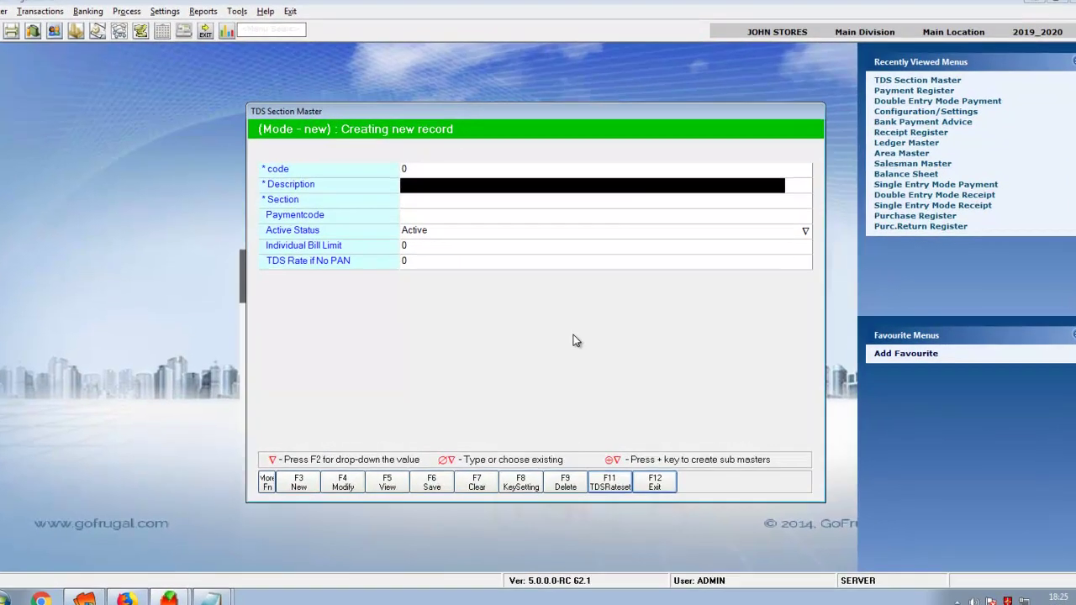
Enter description 'rent for warehouse', section 194I and payment code 194I.
type("rent for wareho")
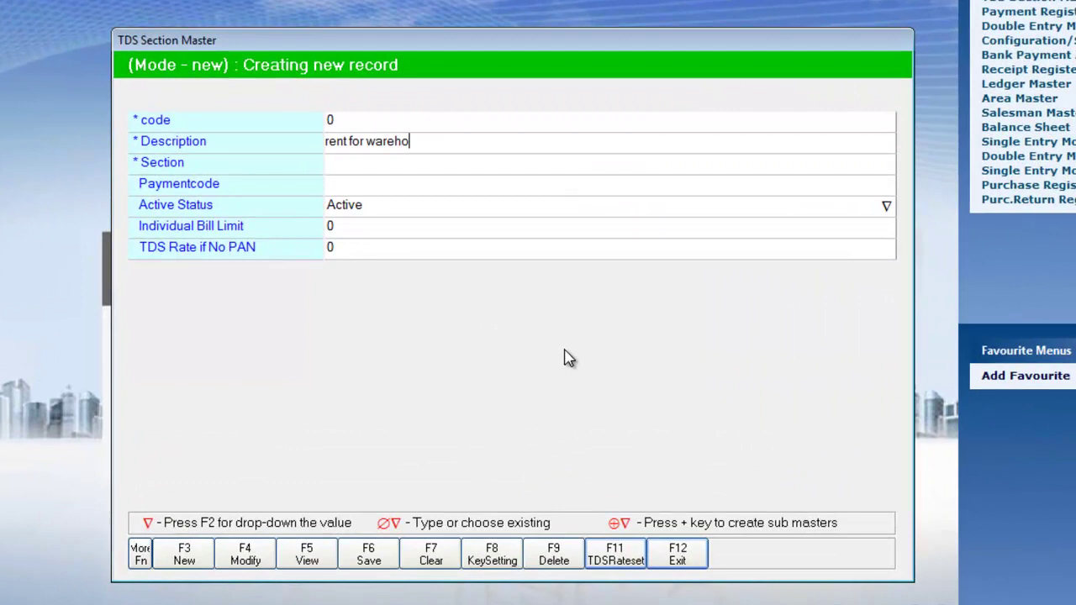
type("use")
key("Return")
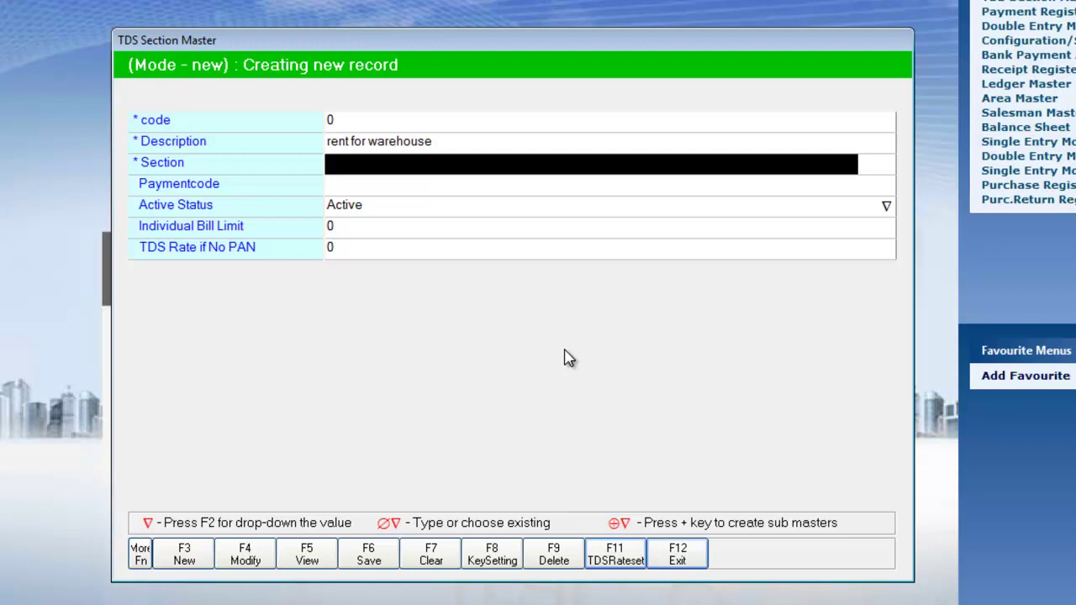
type("19")
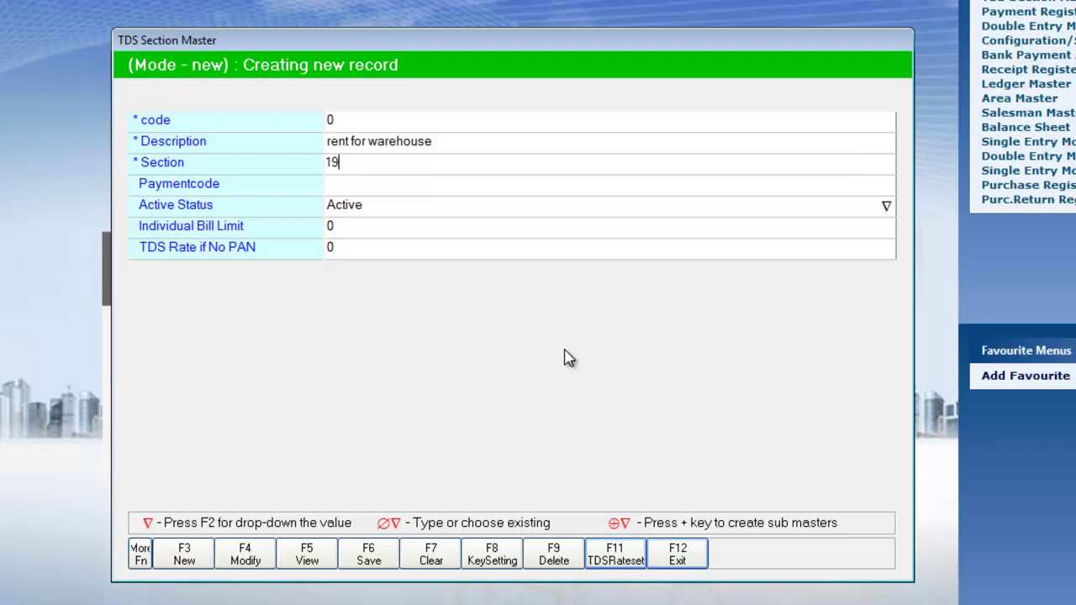
type("4I")
key("Return")
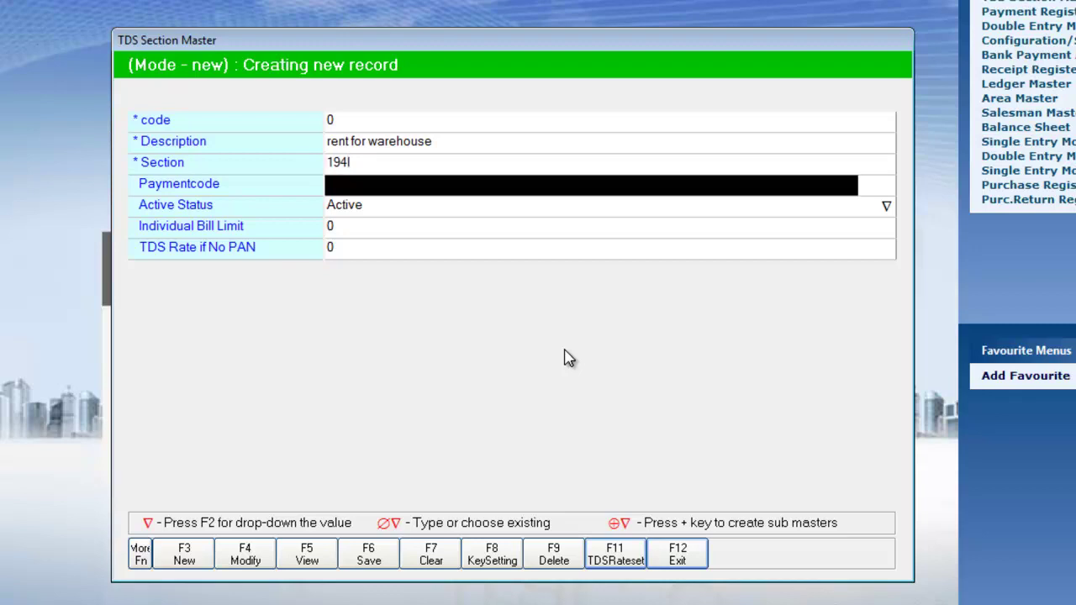
type("194")
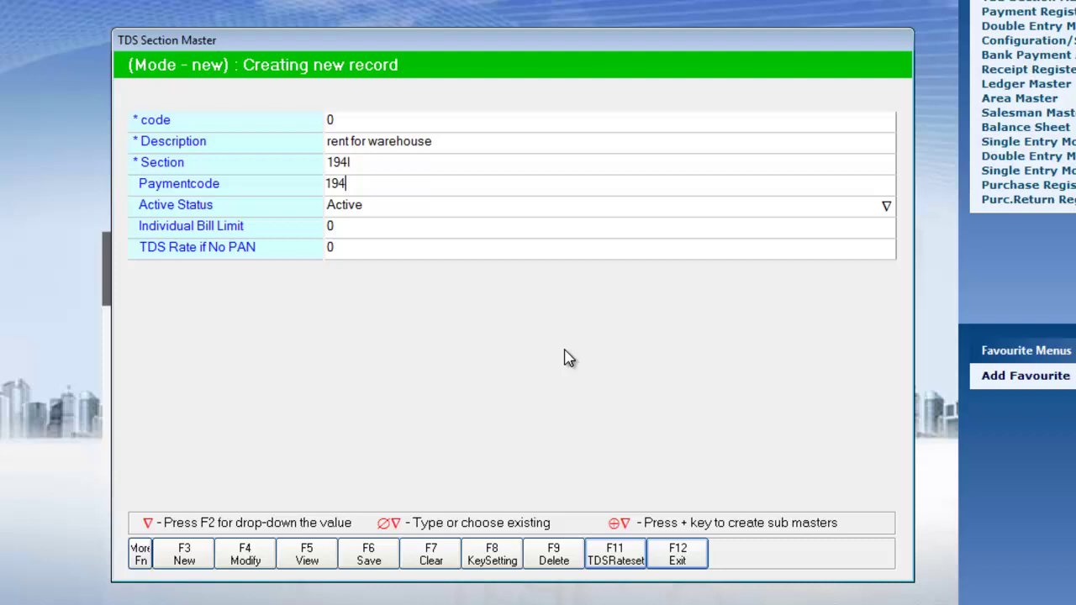
type("I")
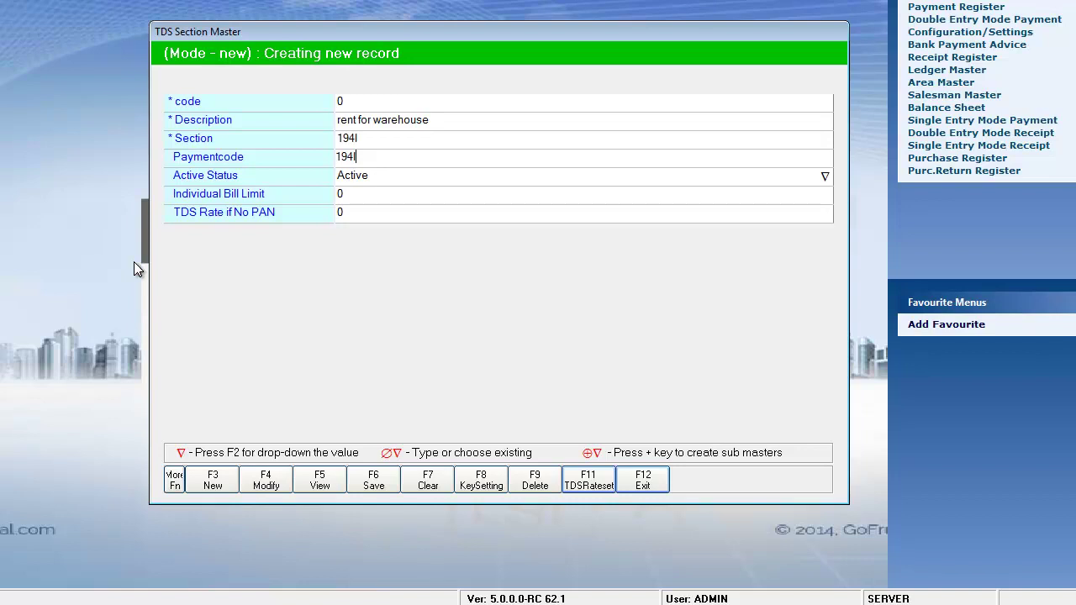
Save the 194I section, then load Payment to Contractors (194C) with its payment code cleared.
left_click(374, 477)
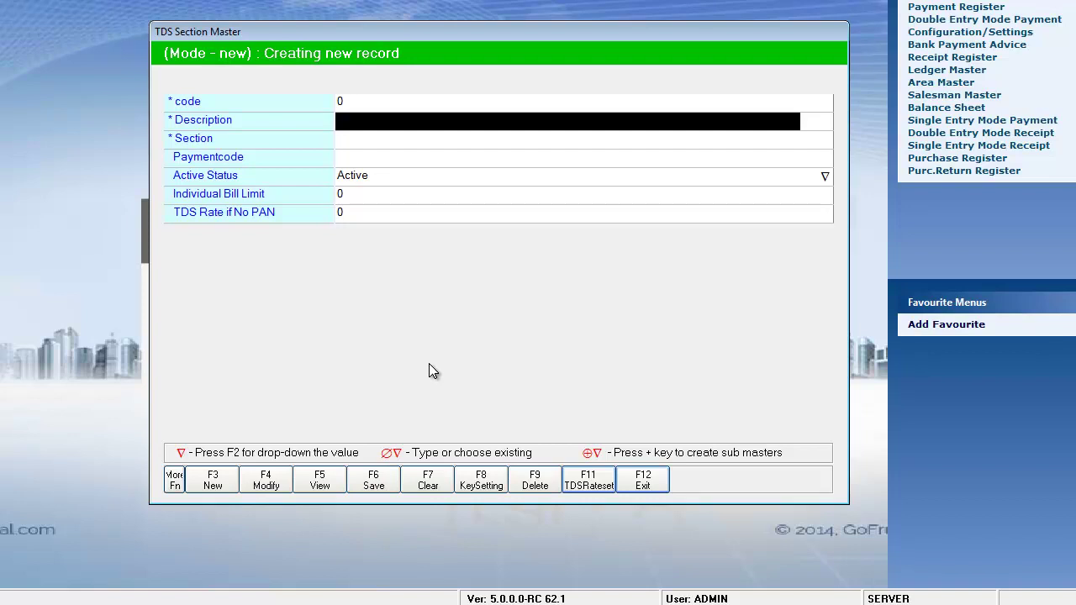
key("Page_Up")
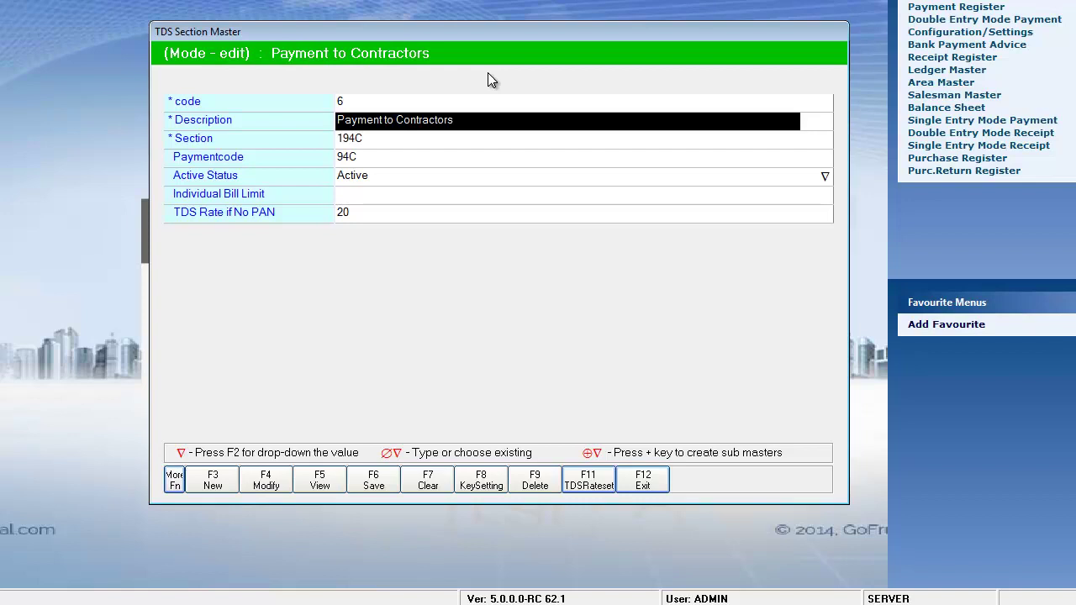
key("Return")
key("Return")
key("BackSpace")
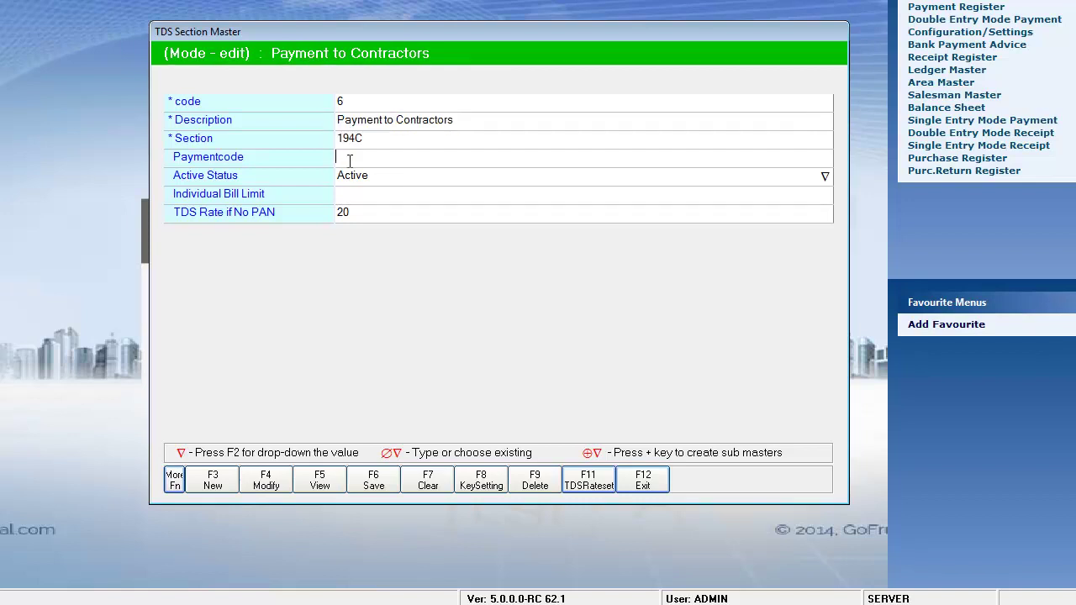
key("Return")
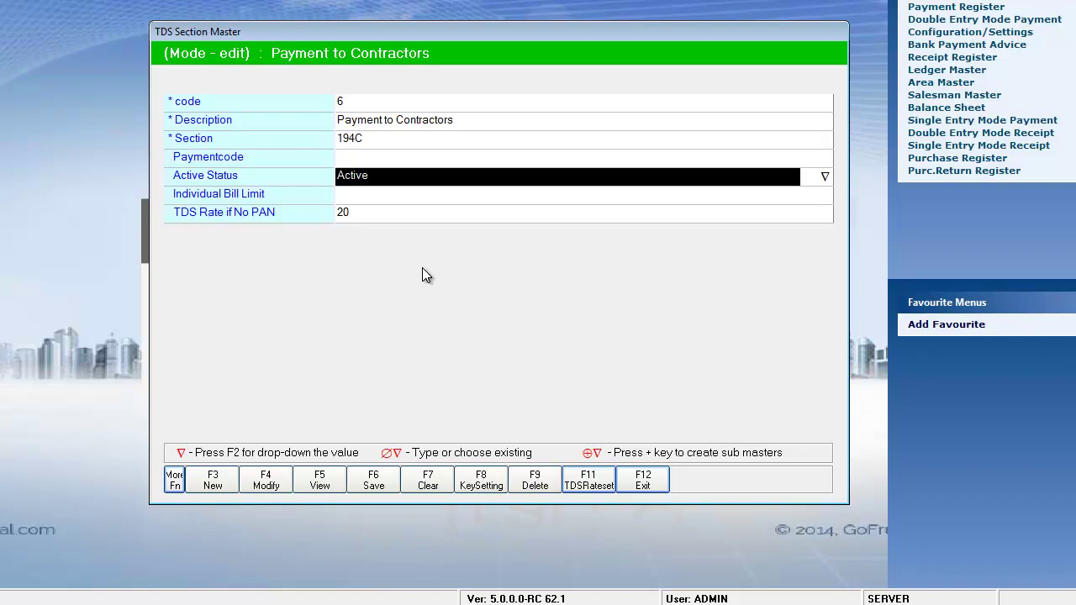
Open the deductee-wise TDS rate settings for Payment to Contractors and nudge the window up.
left_click(607, 482)
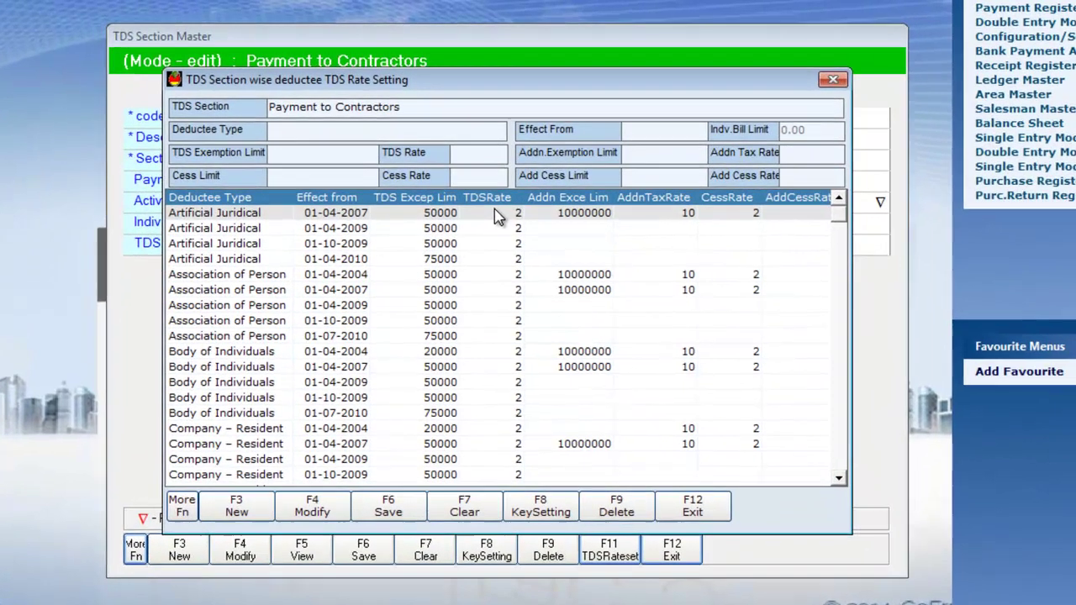
left_click_drag(497, 88, 507, 71)
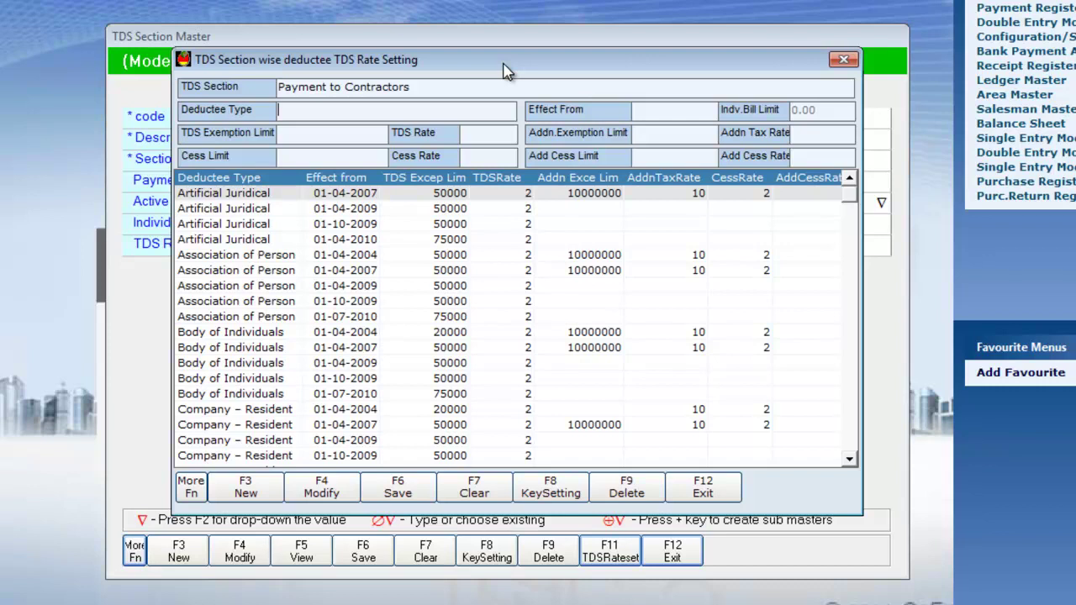
Change the Artificial Juridical Person exemption limit from 50000 to 6000 and proceed to save.
left_click(324, 492)
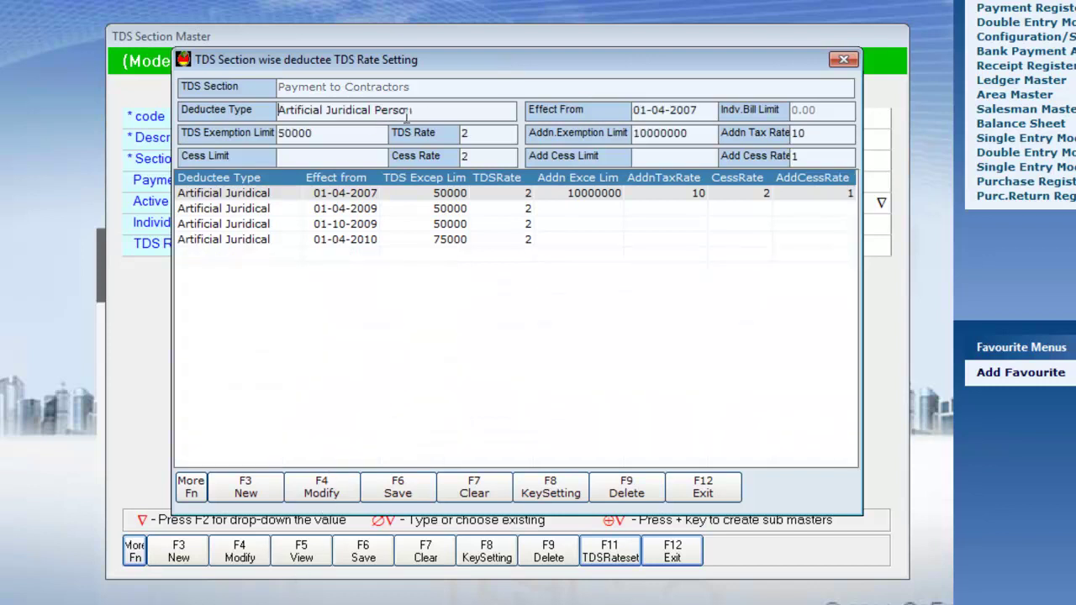
left_click(345, 136)
key("BackSpace")
type("6000")
key("Return")
key("Return")
key("Return")
key("Return")
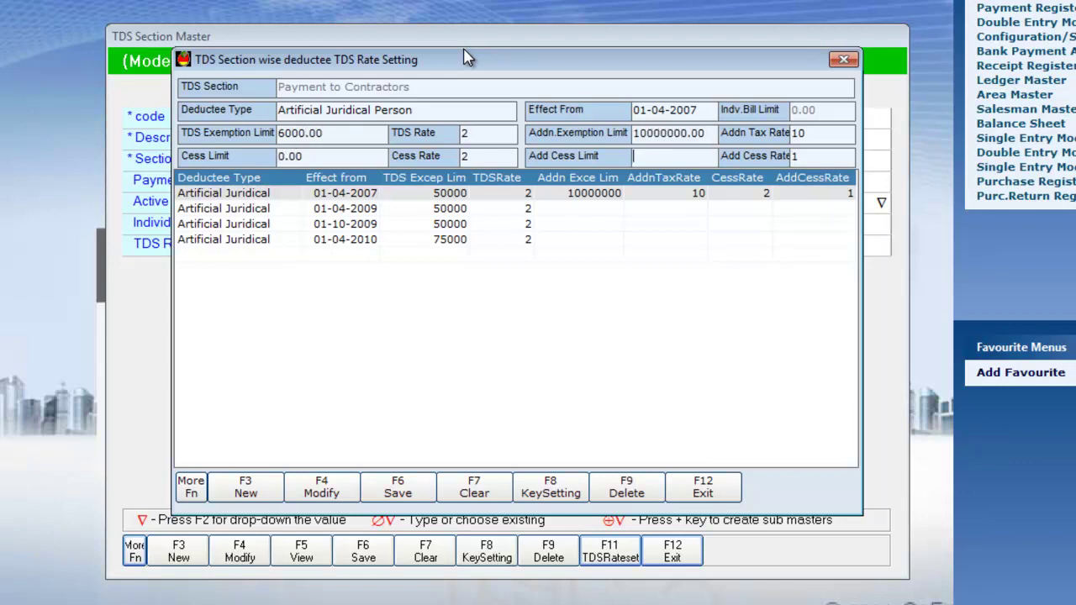
key("Return")
key("Return")
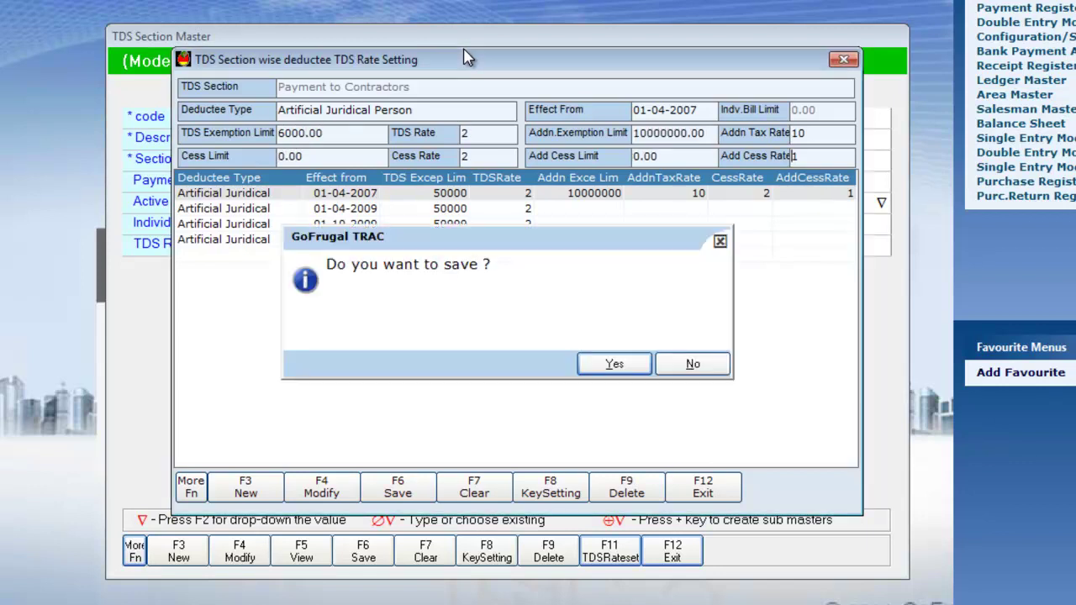
key("Return")
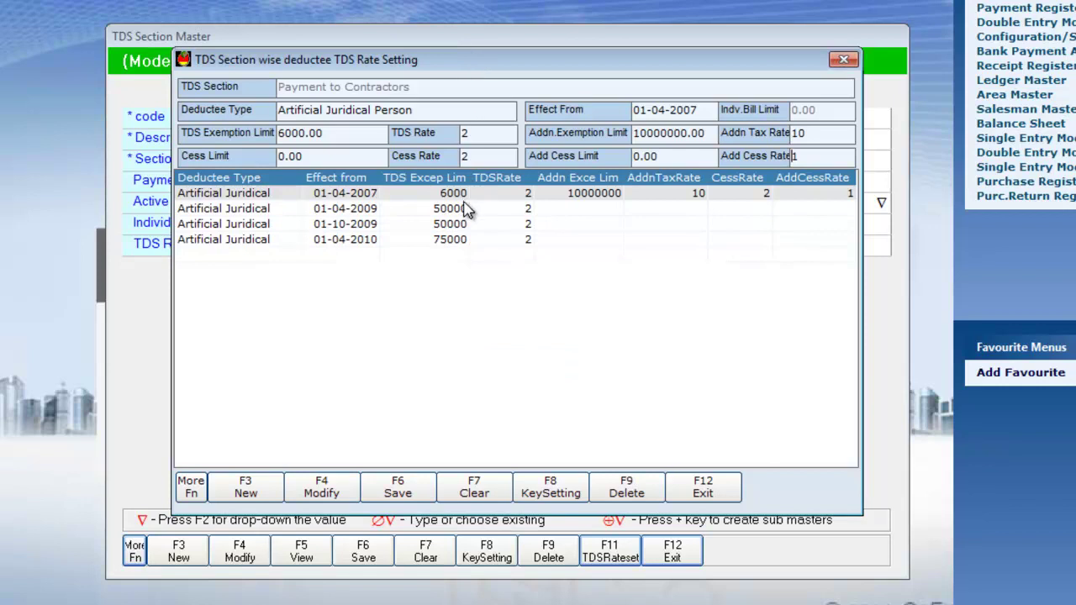